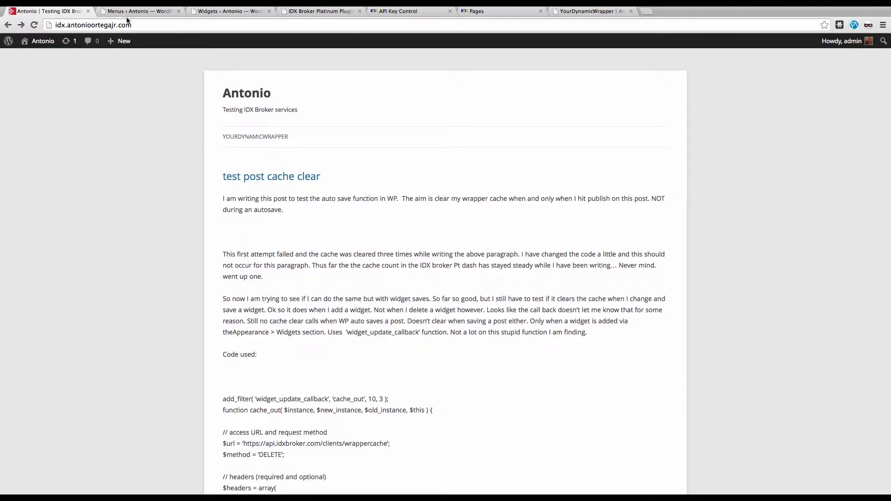
Step: Look over the live IDX advanced search page and the list of available pages in IDX Broker
left_click(571, 12)
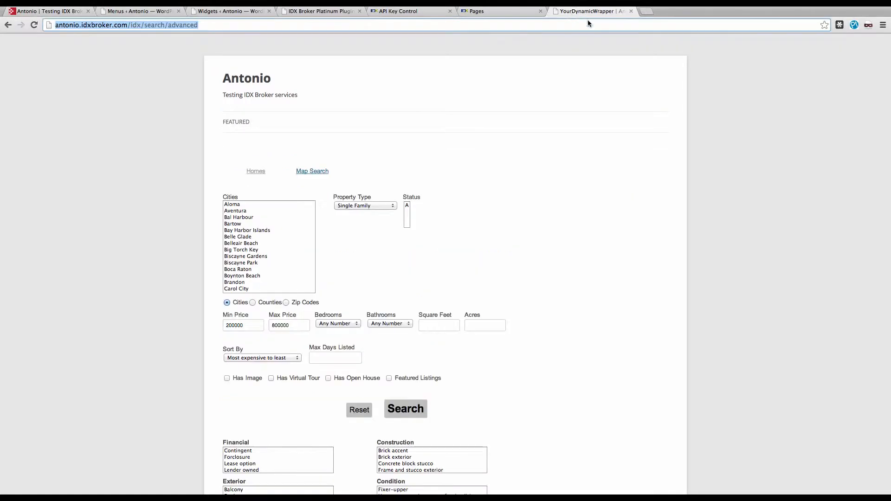
left_click(537, 11)
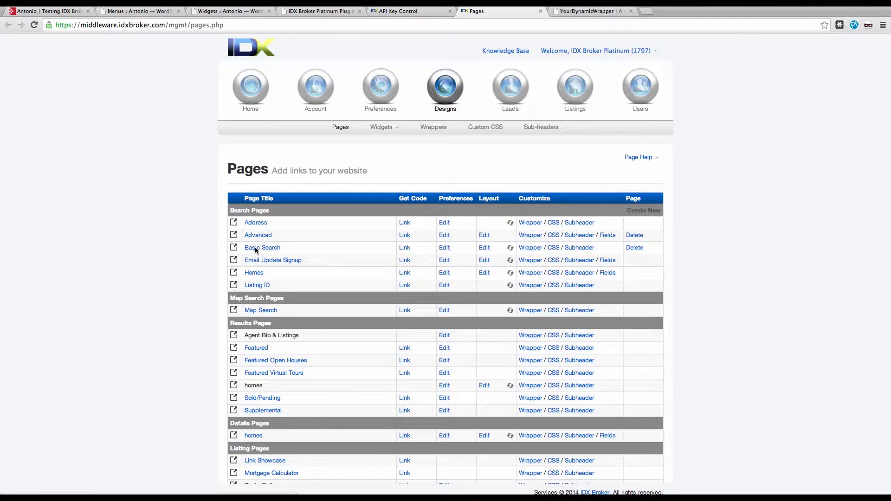
left_click(576, 11)
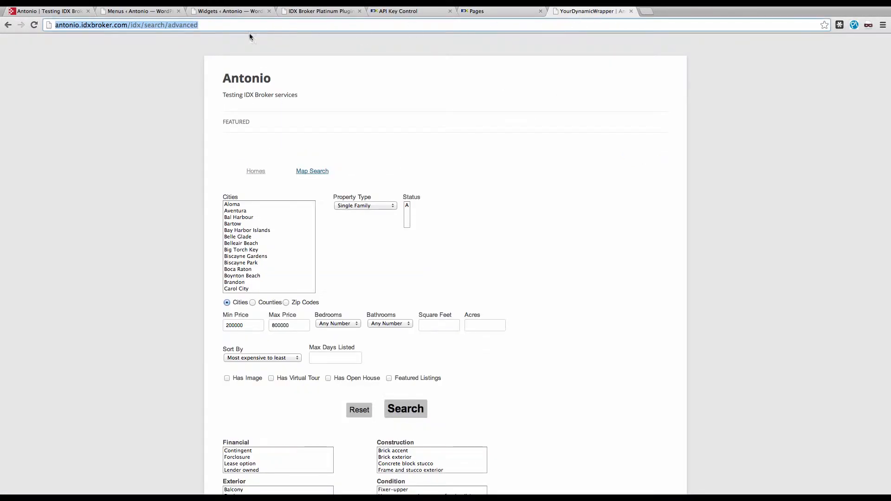
Step: Add a custom link to the WordPress menu "Nothing" using the advanced search page URL and the link text "Advanced"
left_click(145, 11)
left_click_drag(153, 200, 119, 199)
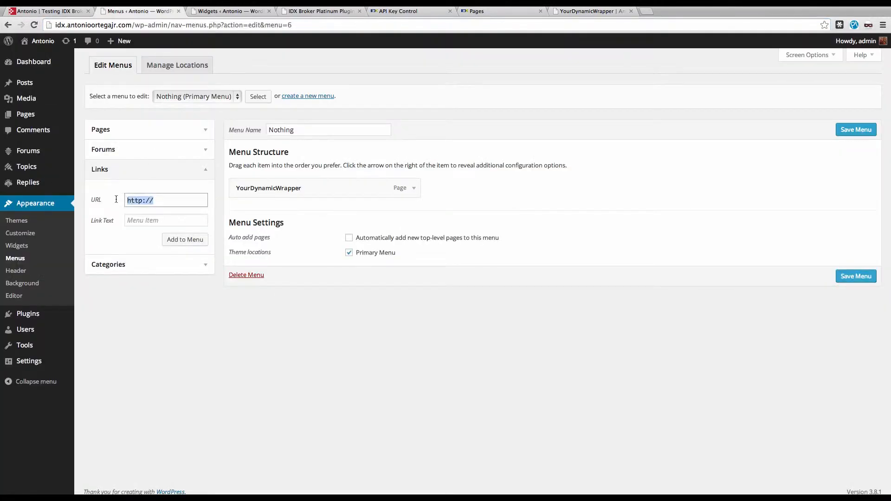
key("super+v")
left_click(160, 221)
type("Advanced")
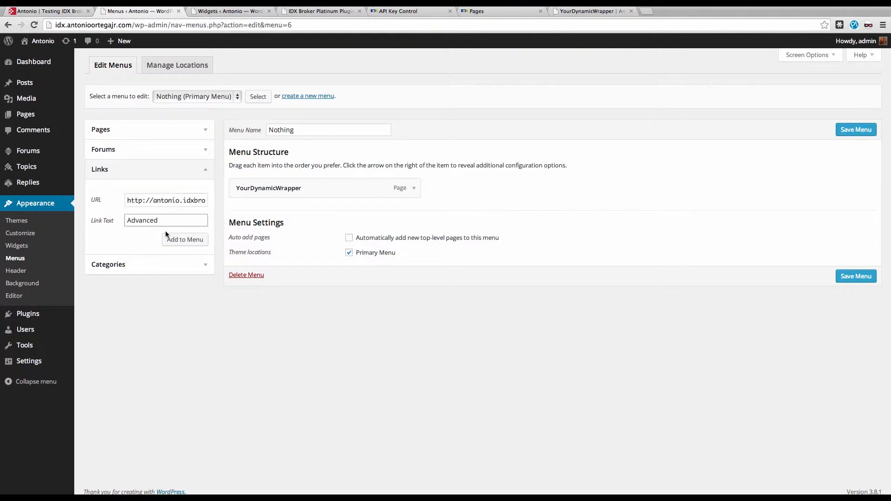
left_click(183, 242)
Step: Save the WordPress menu "Nothing" with its new Advanced link
left_click(92, 11)
left_click(35, 25)
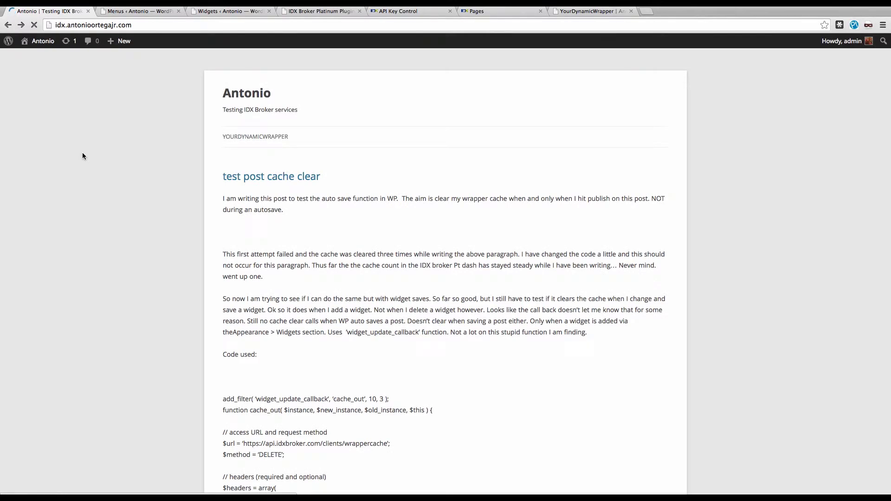
left_click(129, 11)
left_click(849, 299)
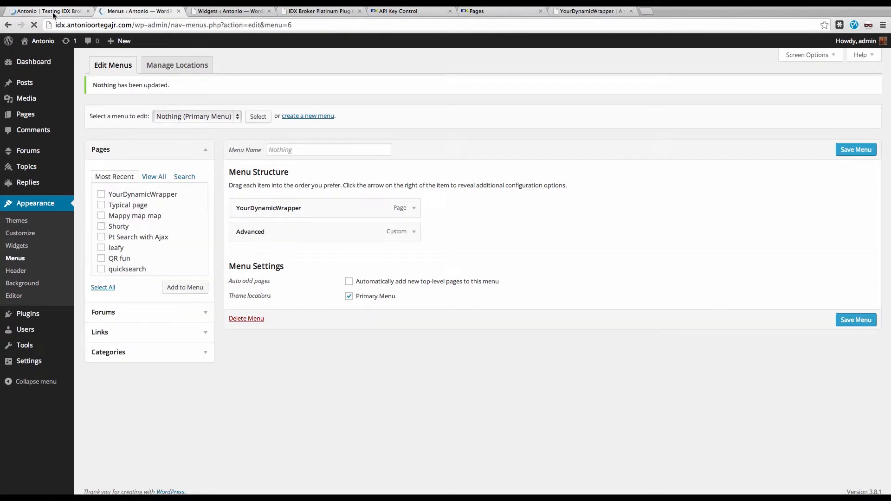
Step: Check the Advanced link on the site's front page, inspect the search page's navigation, and return to the front page
left_click(53, 13)
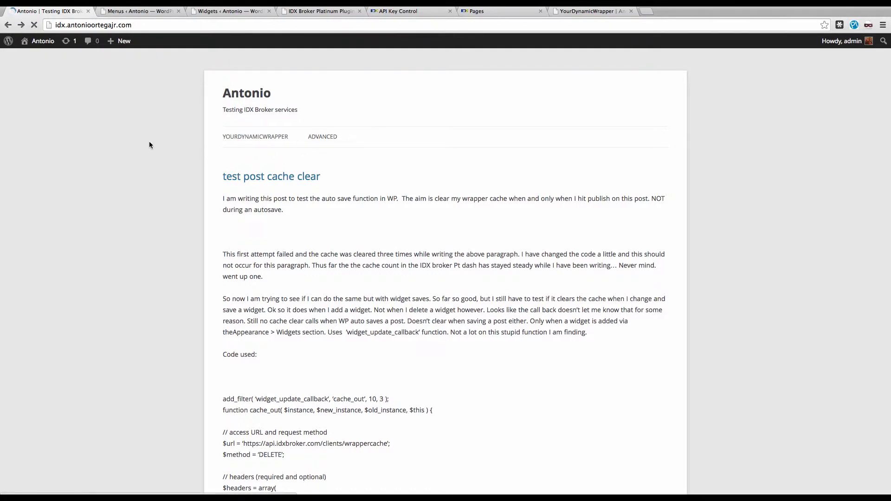
left_click(335, 145)
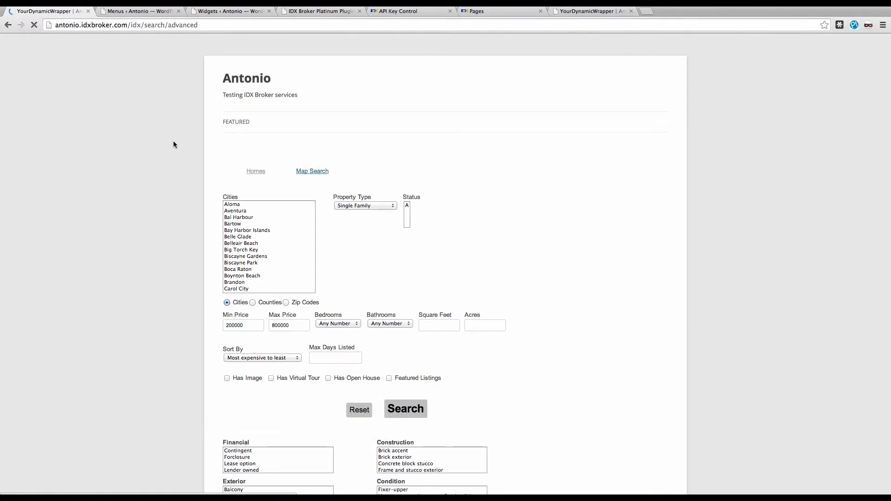
scroll(187, 303, "down", 1)
scroll(183, 315, "down", 2)
scroll(128, 191, "up", 4)
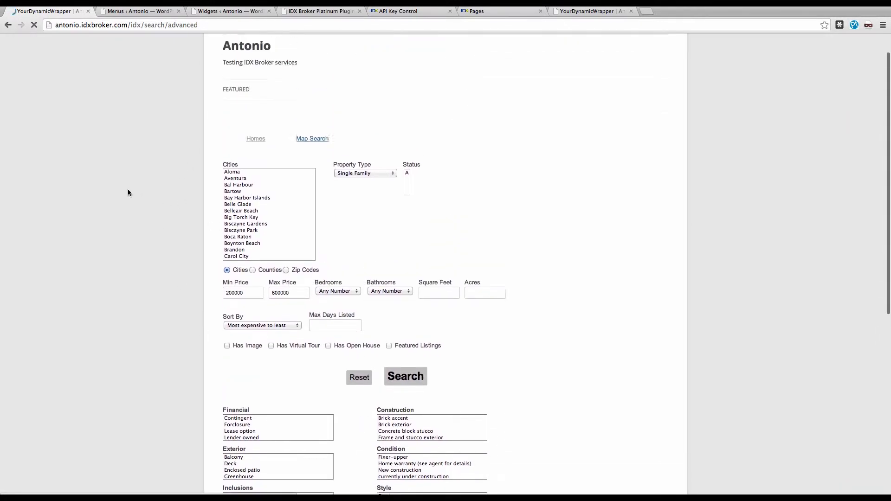
left_click(8, 25)
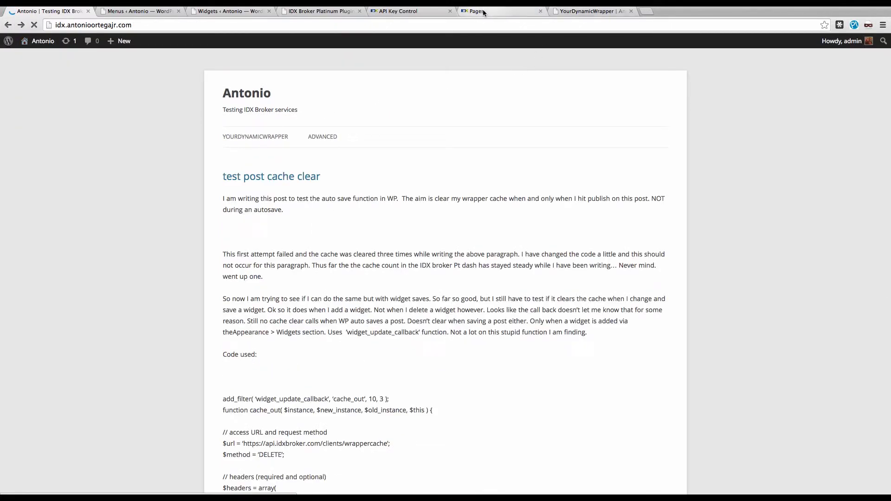
Step: Clear the wrapper cache for the global dynamic wrapper in IDX Broker
left_click(601, 10)
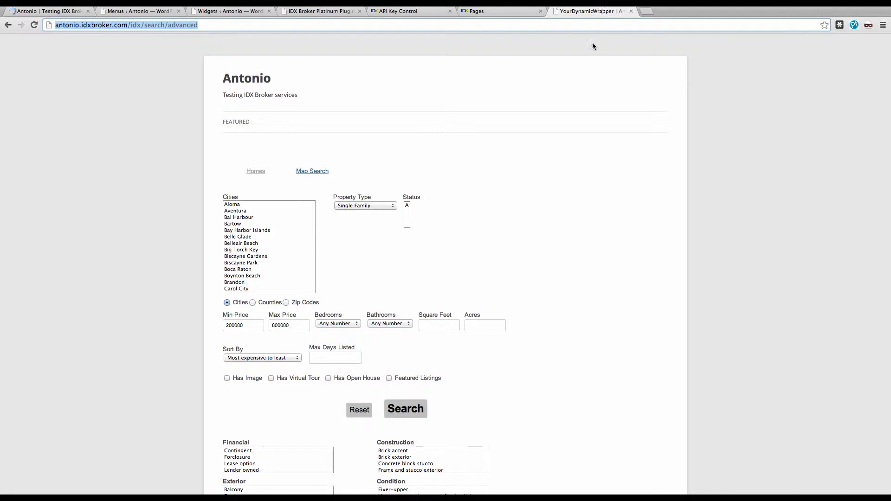
left_click(511, 10)
left_click(430, 133)
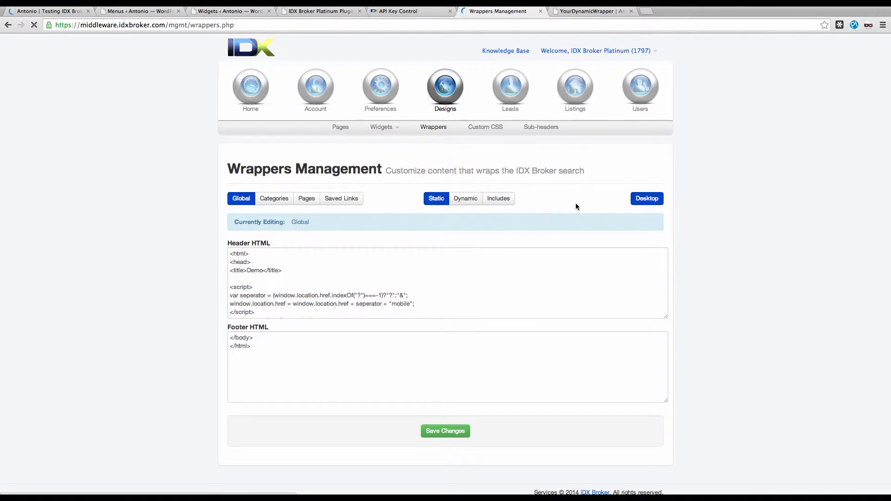
left_click(464, 199)
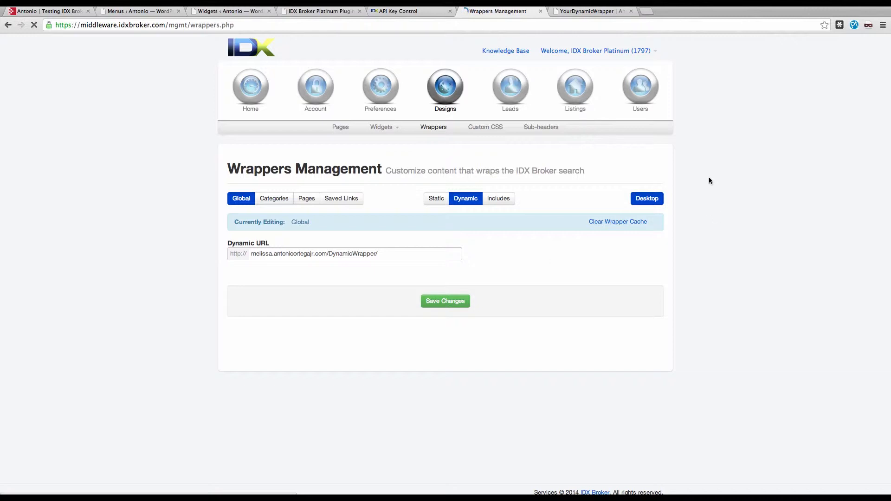
left_click(640, 223)
left_click(621, 224)
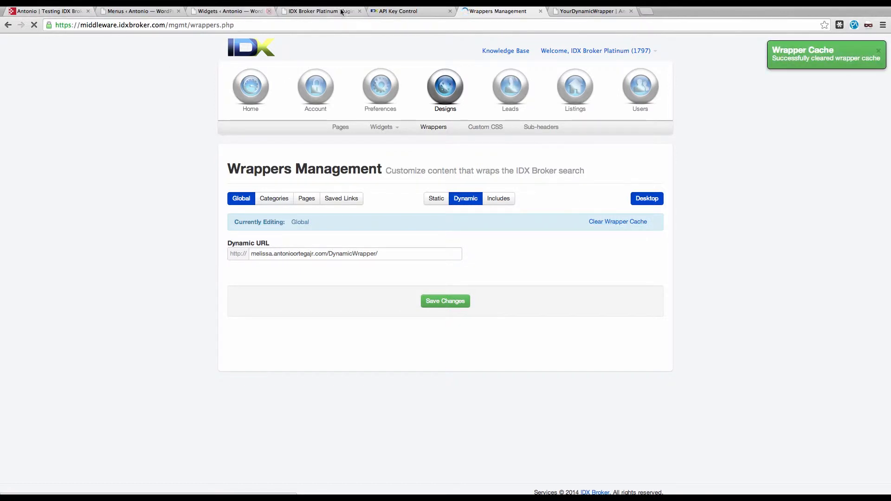
Step: Reload the live advanced search page to check its navigation menu
left_click(582, 11)
left_click(575, 25)
key("Return")
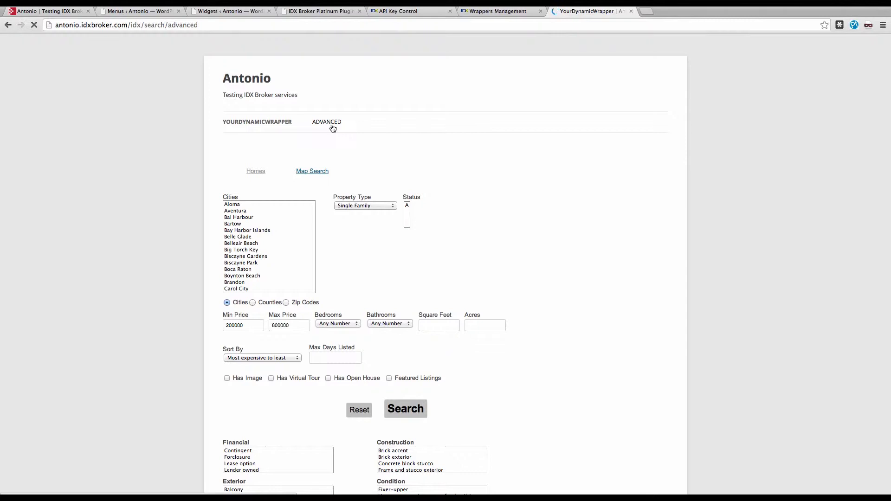
Step: Examine the header HTML of the global static wrapper in IDX Broker
left_click(478, 12)
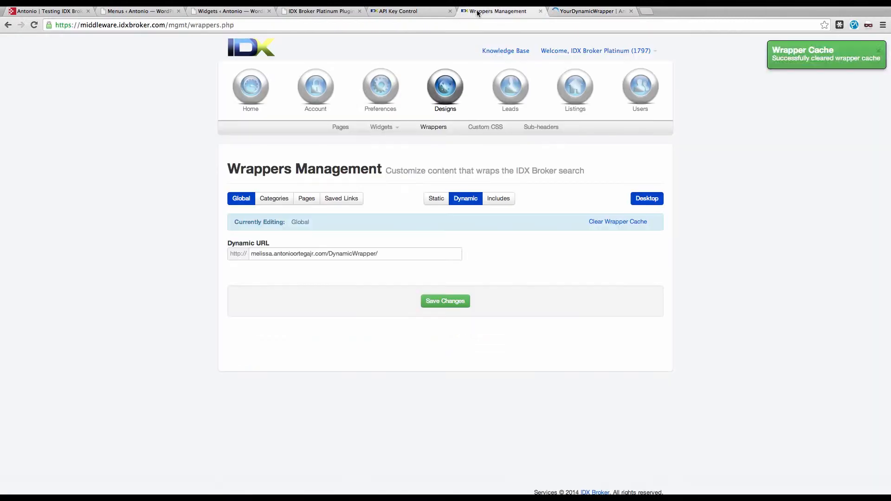
left_click(433, 204)
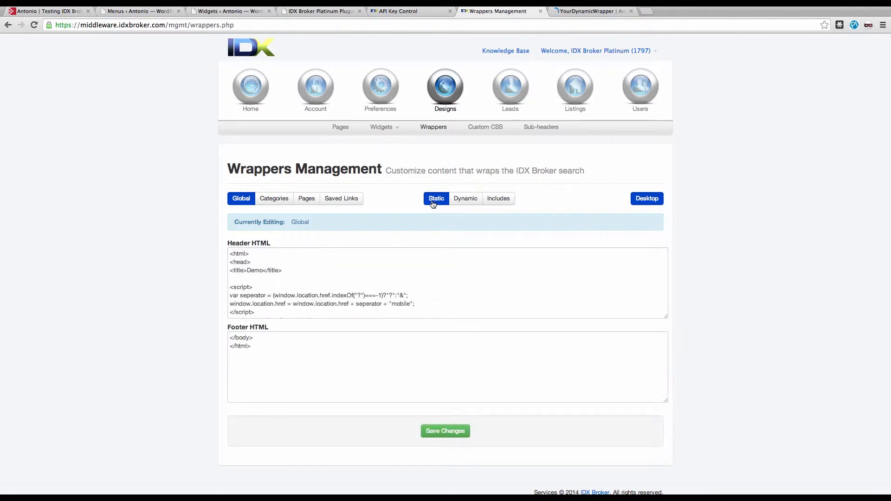
scroll(367, 286, "down", 5)
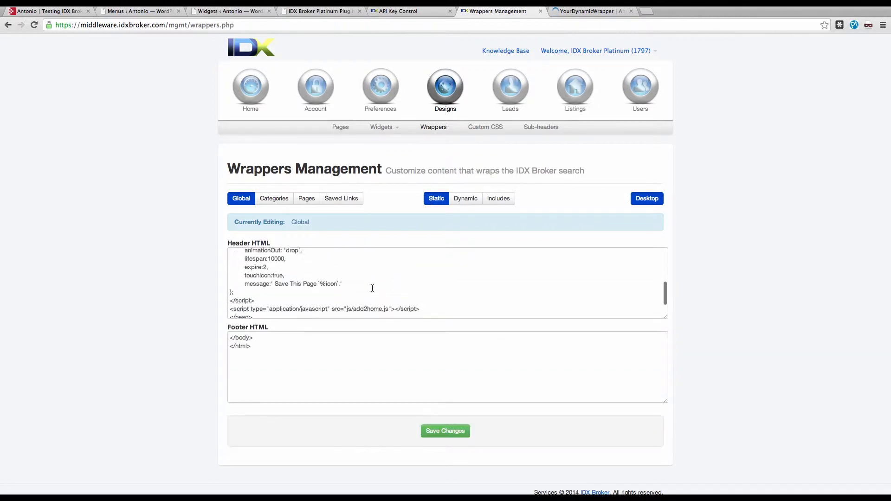
scroll(372, 288, "up", 2)
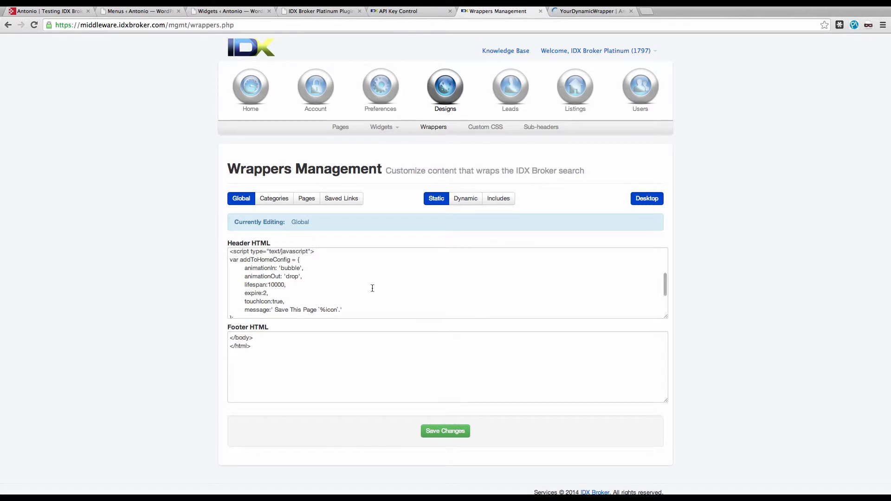
Step: Add a Text widget to the Main Sidebar of the WordPress site
left_click(66, 13)
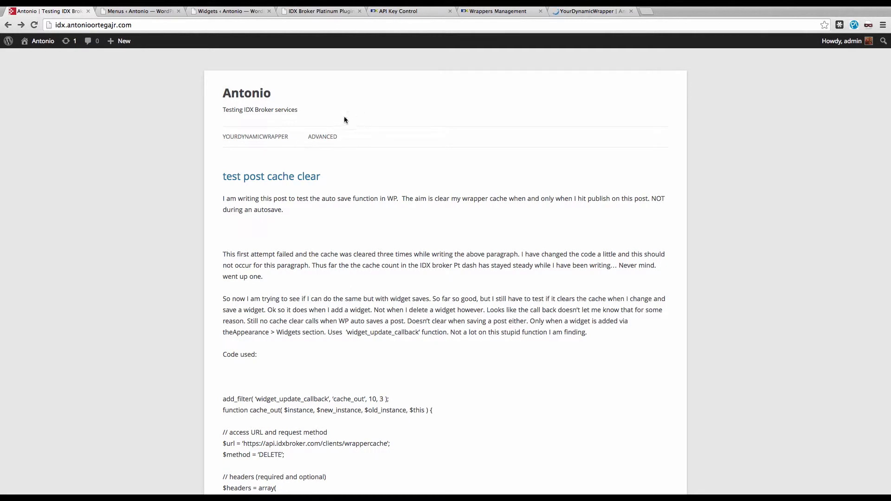
left_click(224, 11)
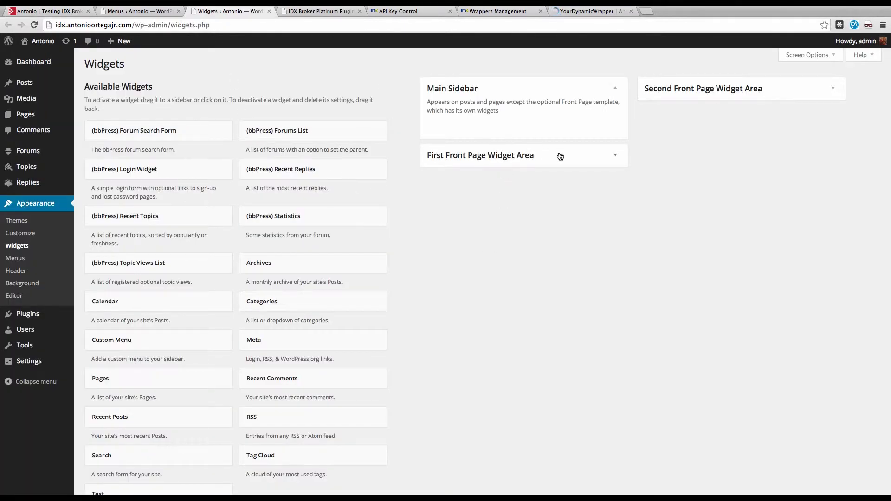
scroll(501, 312, "down", 3)
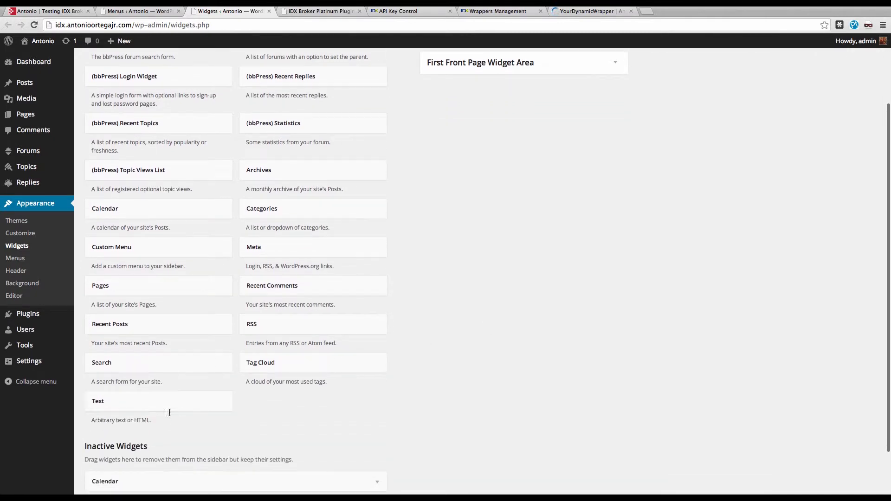
left_click_drag(143, 400, 489, 124)
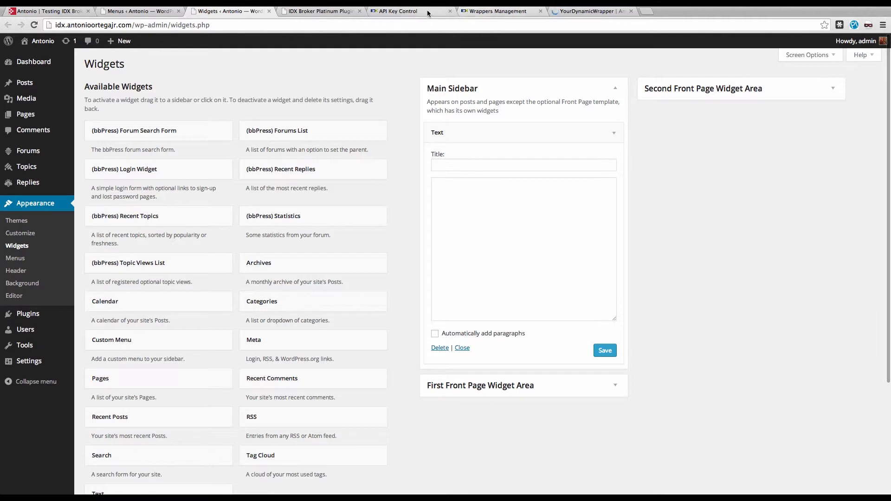
Step: Copy the embed code of the Lead Login widget from IDX Broker's widget management
left_click(469, 11)
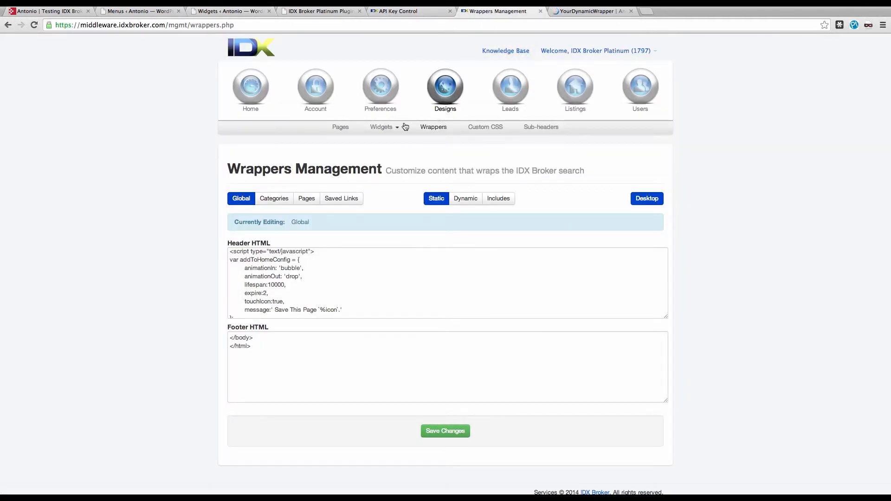
left_click(392, 140)
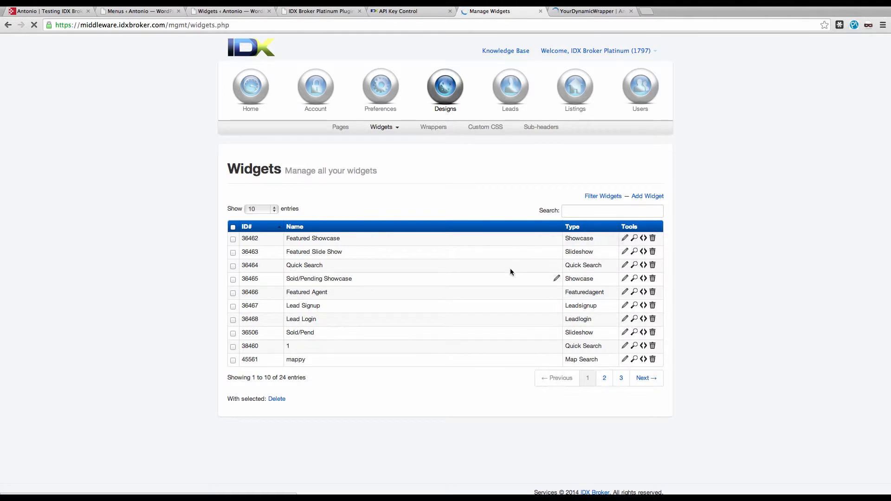
left_click(643, 320)
left_click_drag(446, 230, 328, 212)
key("ctrl+c")
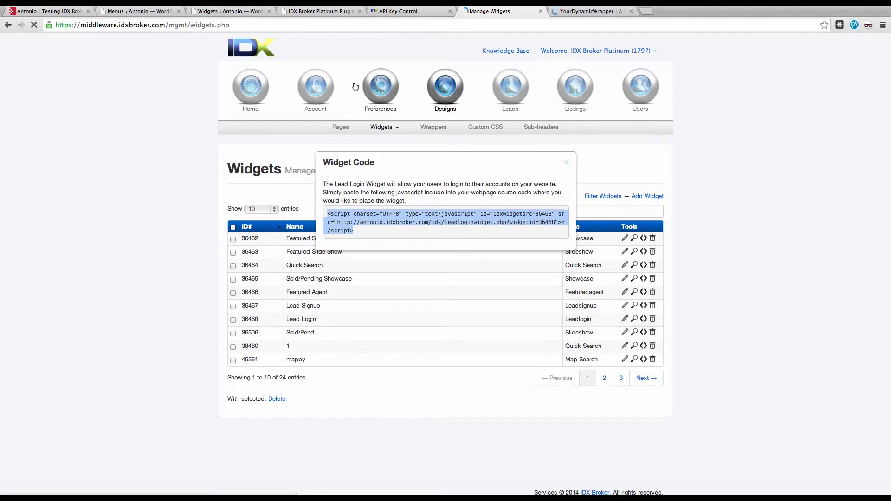
Step: Paste the Lead Login widget script into the Main Sidebar's Text widget and save it
left_click(241, 10)
left_click(471, 231)
key("ctrl+v")
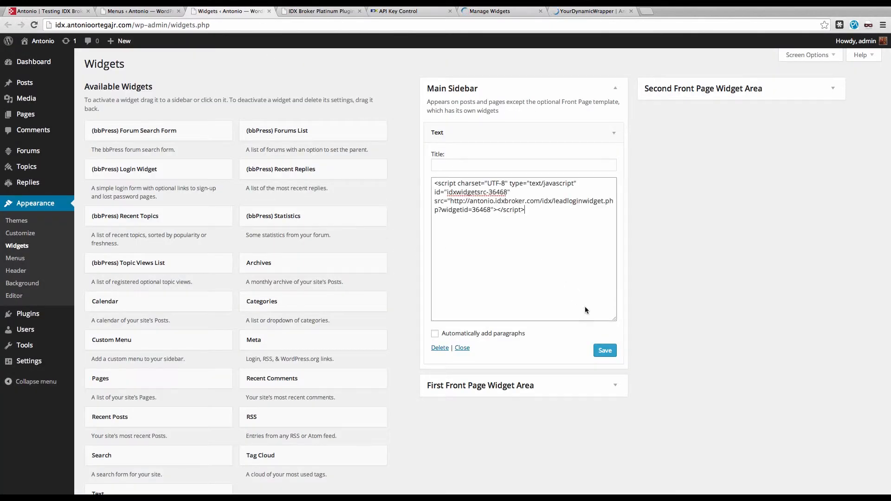
left_click(604, 351)
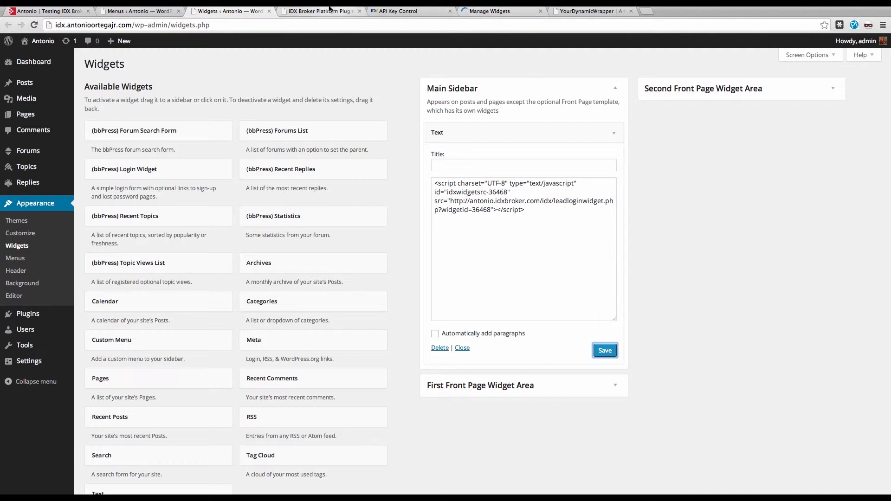
Step: Close the widget code, clear the global dynamic wrapper's cache once more, and return to the live advanced search page
left_click(492, 11)
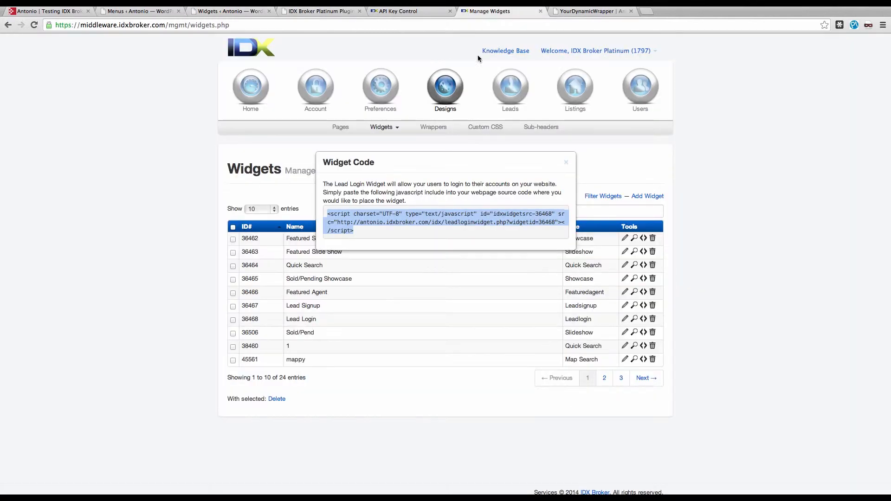
left_click(565, 163)
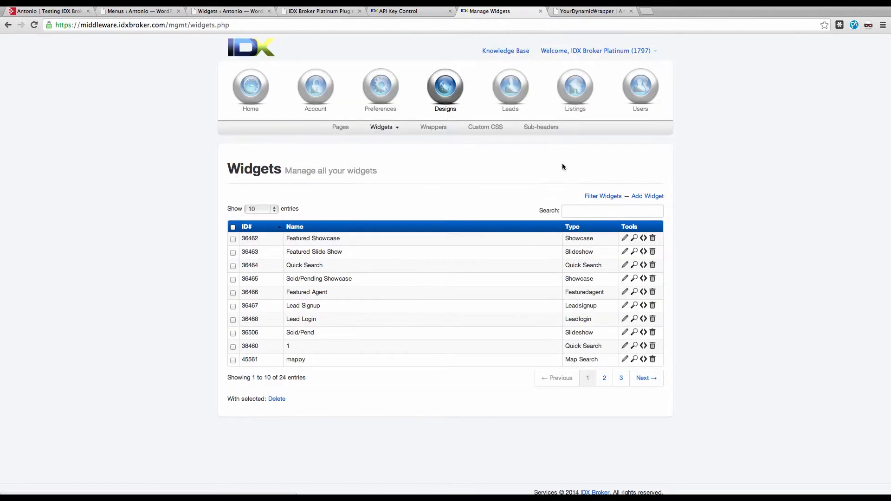
left_click(435, 131)
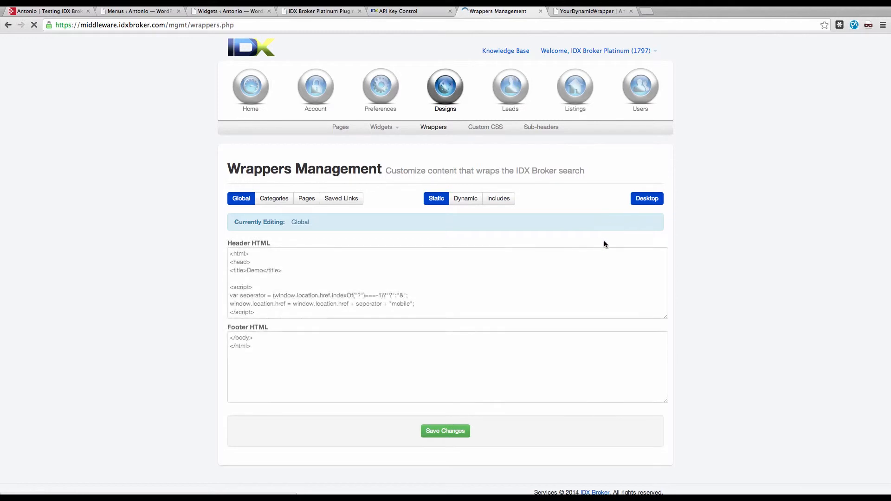
left_click(470, 202)
left_click(631, 223)
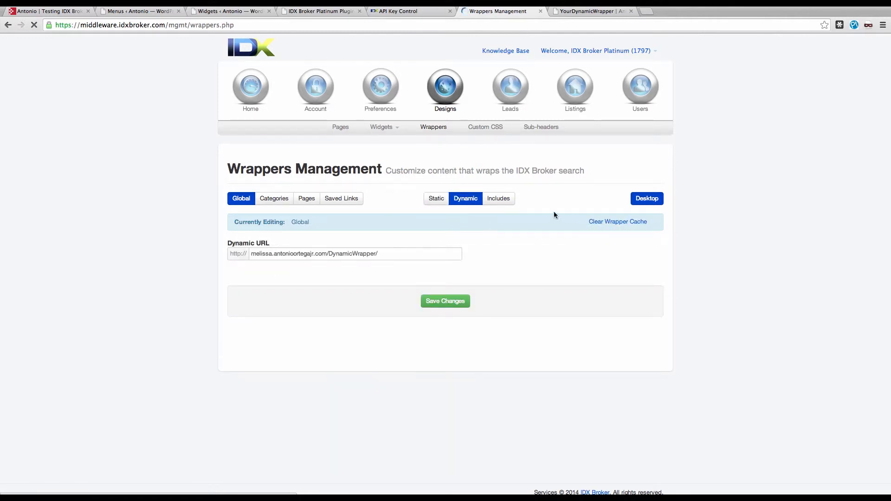
left_click(437, 199)
left_click(580, 12)
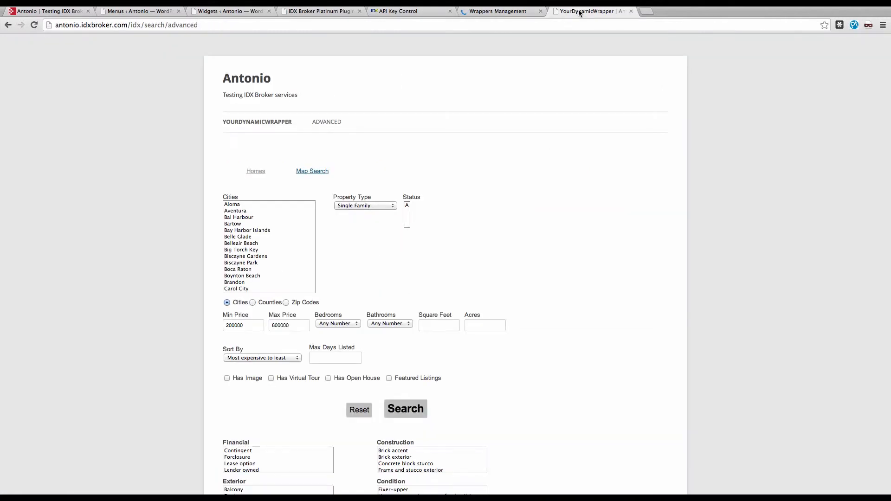
Step: Reload the live advanced search page to check the sidebar for the Lead Login widget
left_click(476, 22)
key("Return")
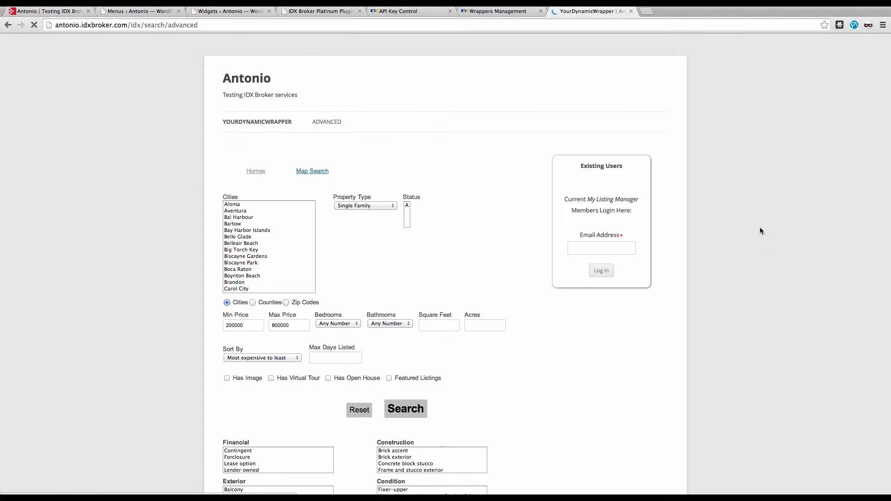
Step: Uncheck the Advanced and Browse by City system navigation links in the IDX Broker Platinum plugin settings
left_click(320, 12)
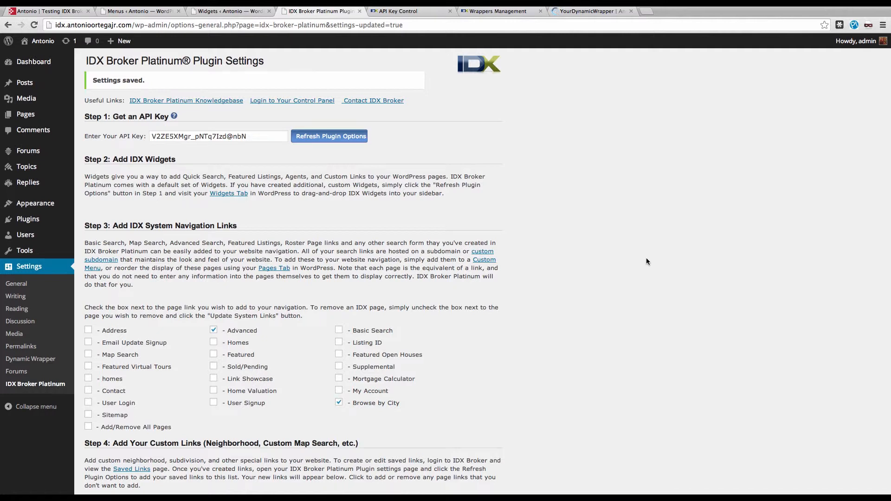
left_click(214, 330)
left_click(335, 403)
left_click(339, 391)
left_click(338, 391)
scroll(432, 403, "down", 5)
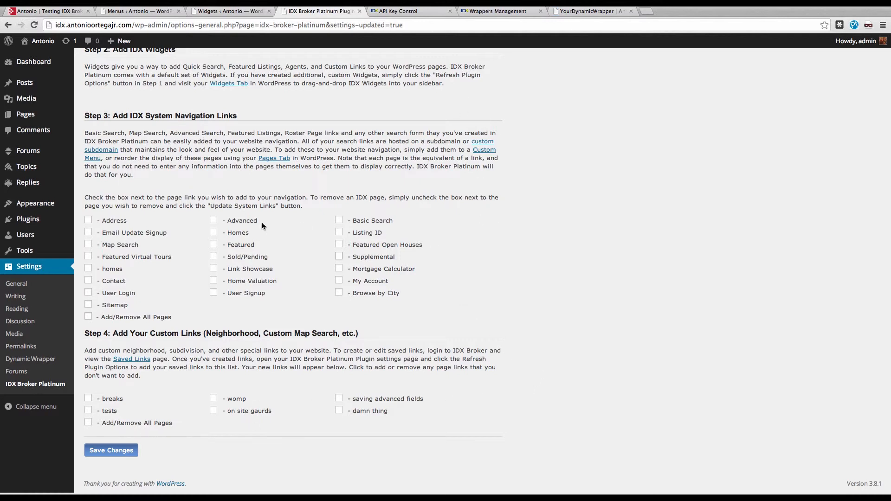
Step: Open the WordPress Widgets page and look through the available IDX widgets
mouse_move(45, 222)
left_click(85, 223)
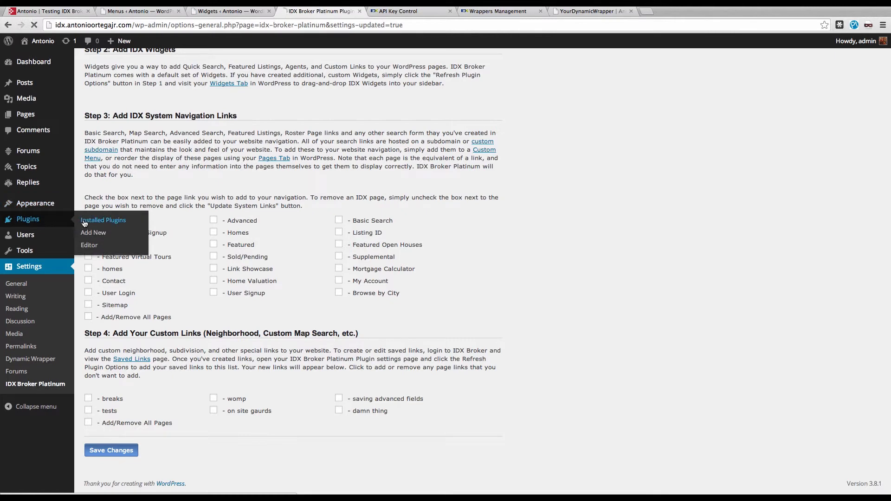
mouse_move(47, 204)
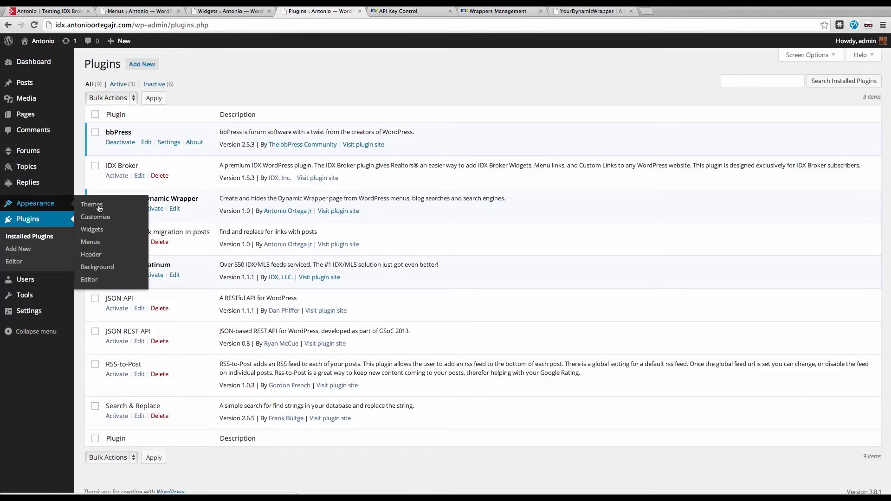
left_click(93, 231)
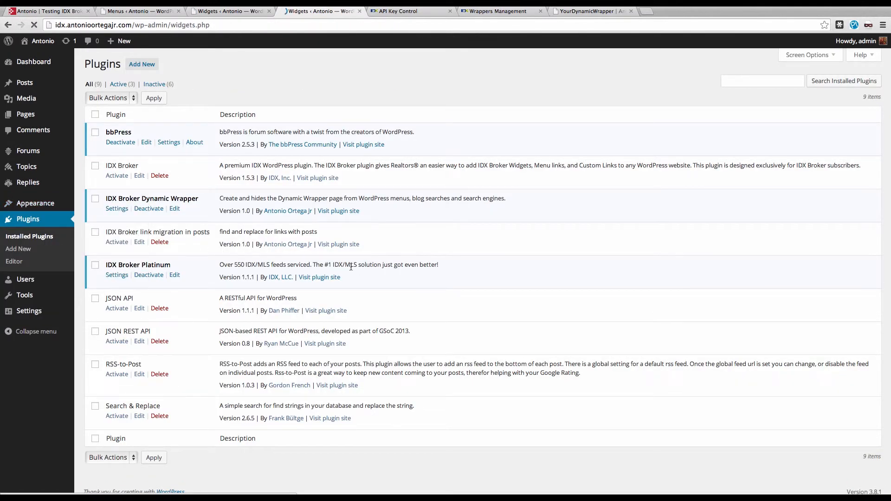
scroll(506, 310, "down", 5)
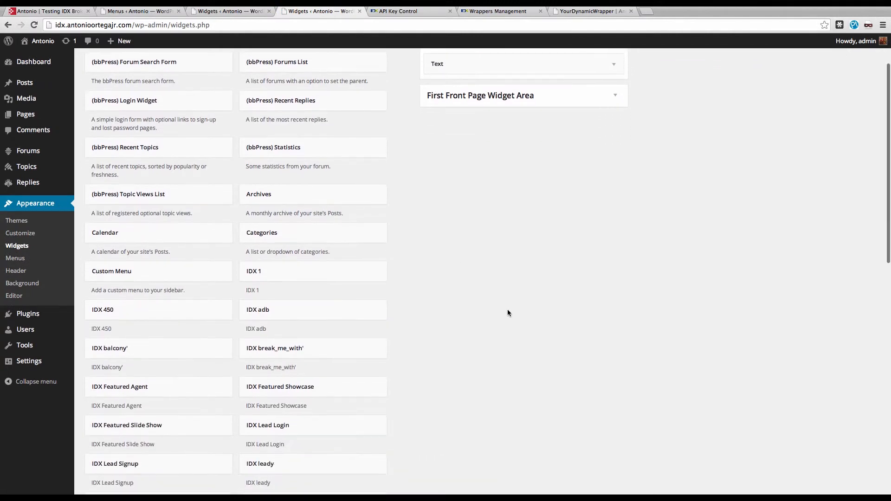
mouse_move(284, 222)
left_mouse_down()
mouse_move(259, 234)
mouse_move(288, 227)
left_mouse_up()
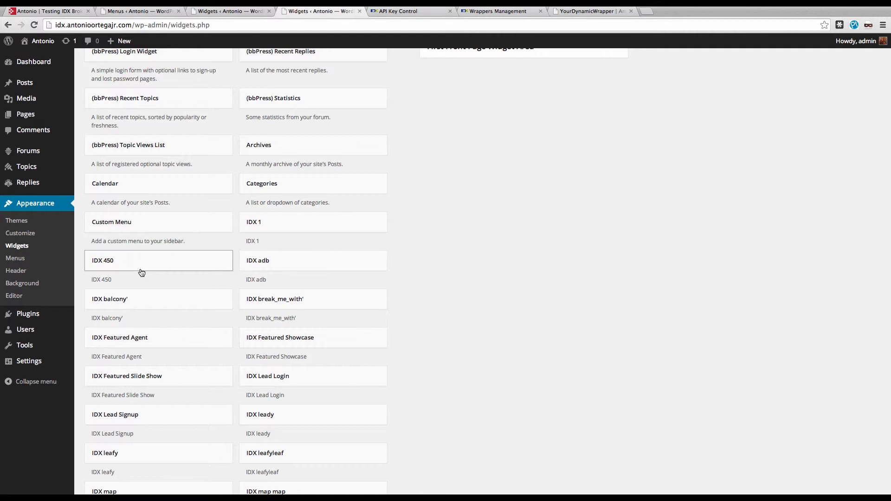
scroll(463, 317, "up", 3)
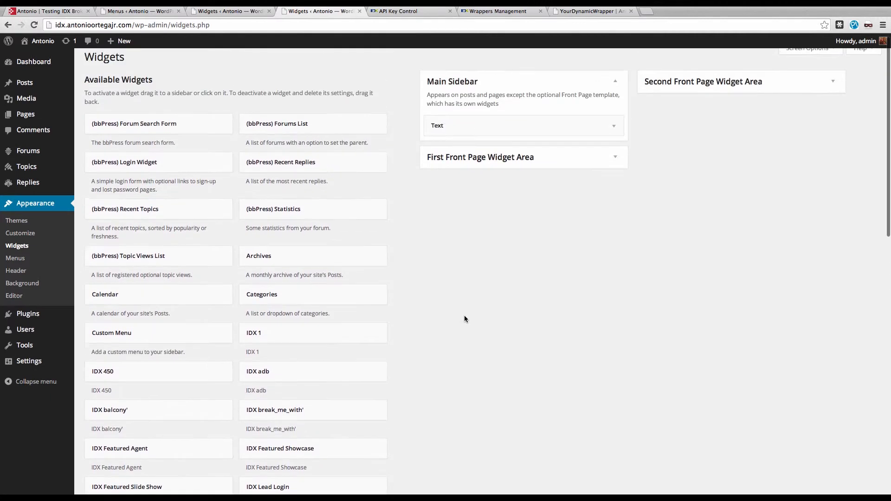
scroll(464, 317, "down", 4)
scroll(464, 317, "down", 1)
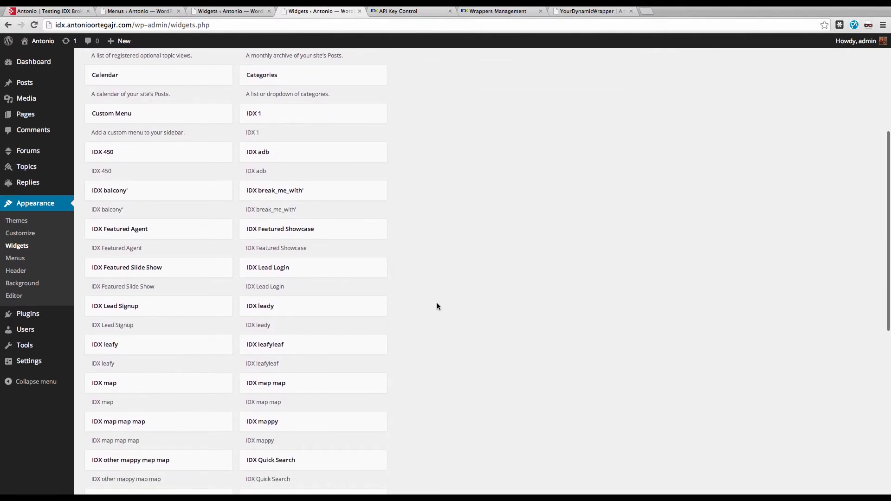
Step: Check the live search page's sidebar, then add the IDX Lead Signup widget below the Text widget in the WordPress Main Sidebar
left_click(597, 10)
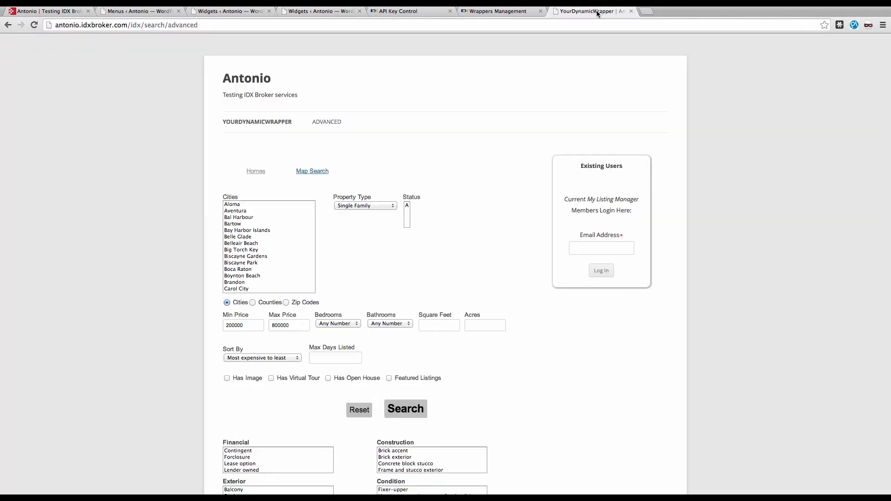
left_click(311, 10)
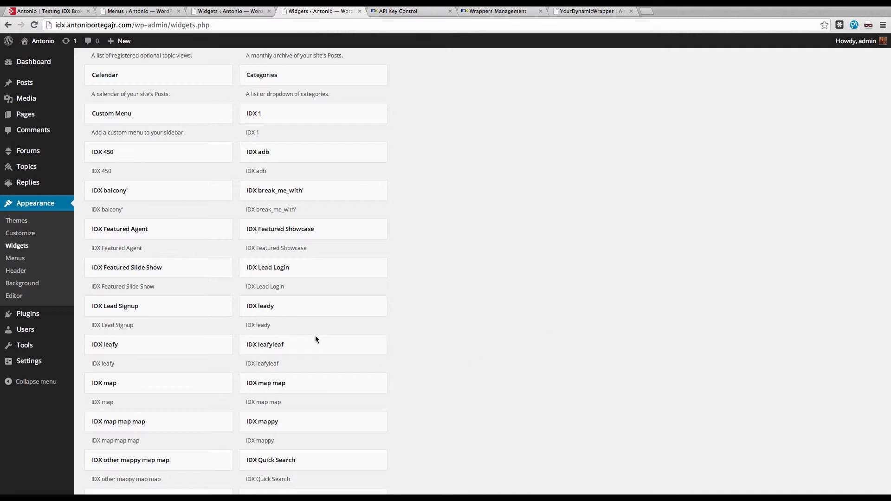
left_click_drag(194, 309, 558, 151)
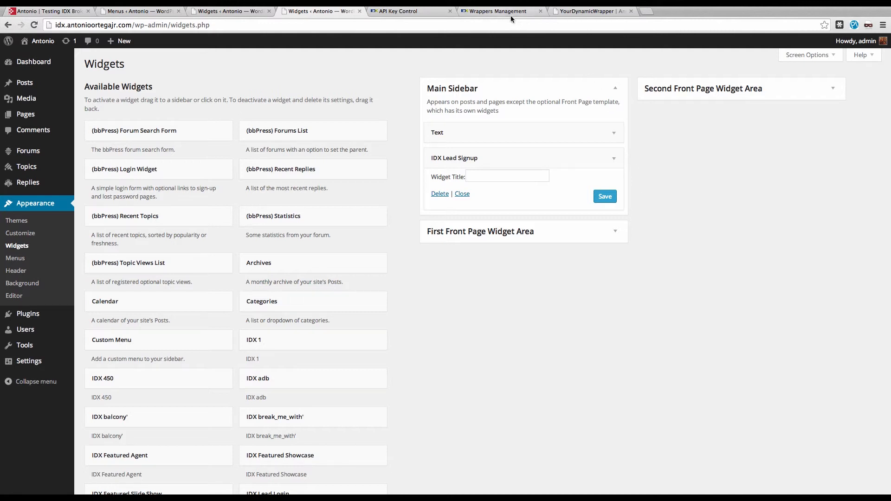
Step: Clear the global dynamic wrapper's cache in IDX Broker's Wrappers Management and return to the static wrapper view
left_click(511, 16)
left_click(466, 199)
left_click(646, 221)
left_click(435, 199)
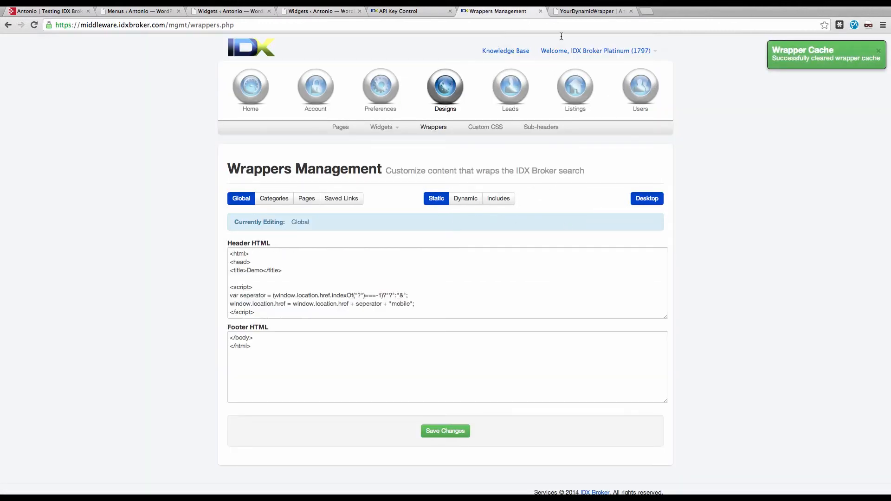
Step: Reload the live advanced search page and examine its sidebar for the Lead Signup widget
left_click(567, 12)
left_click(567, 26)
key("Return")
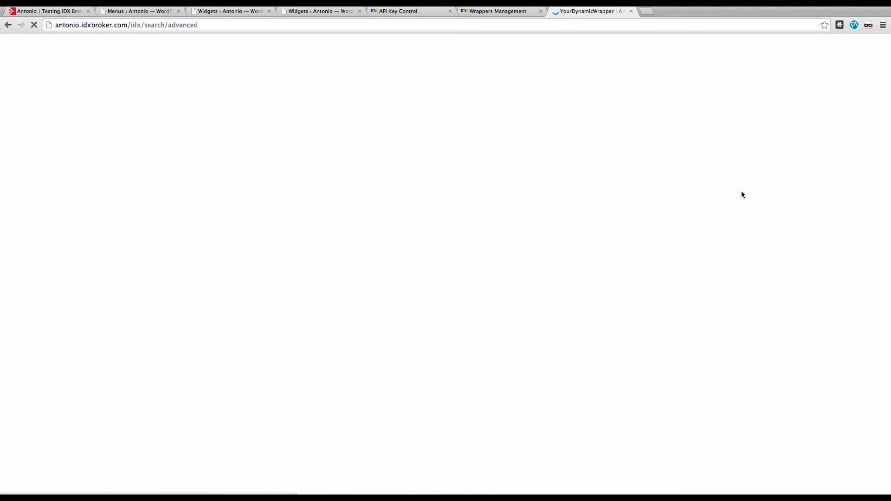
scroll(739, 211, "down", 2)
scroll(637, 310, "down", 3)
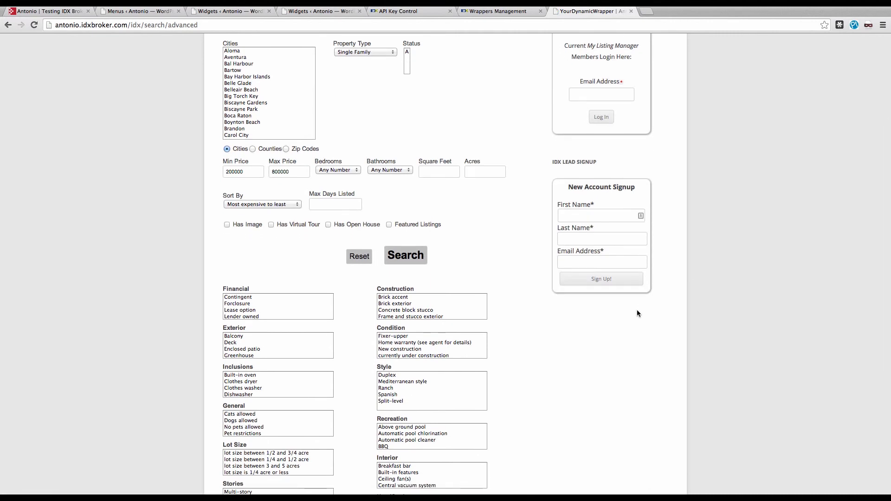
scroll(636, 310, "up", 5)
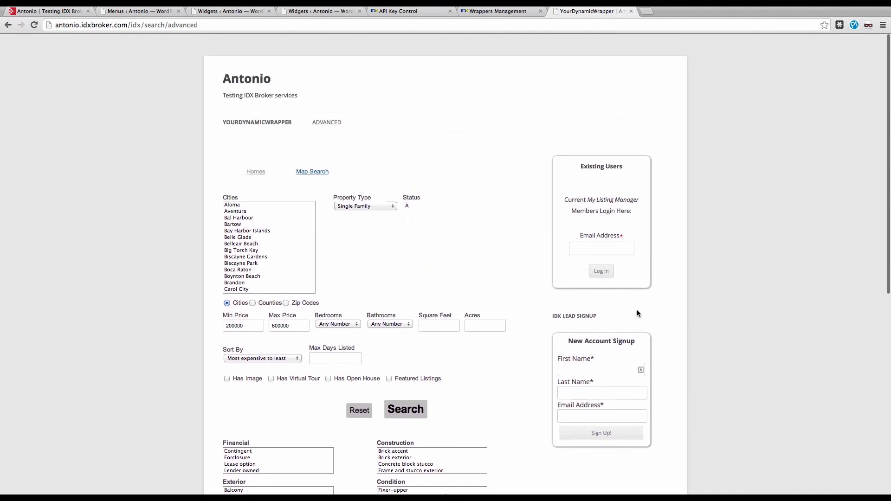